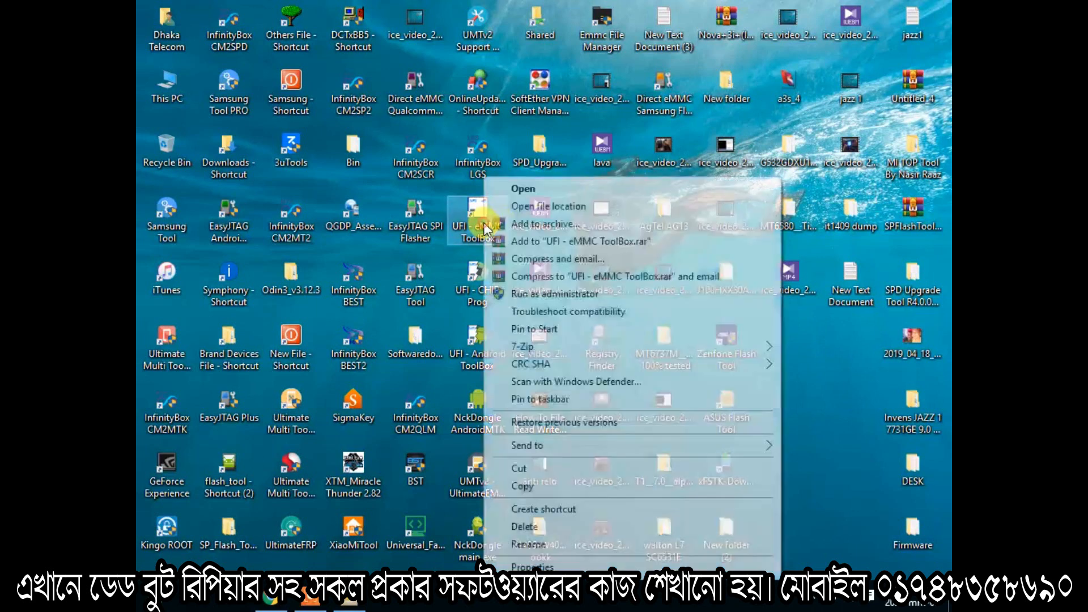
# - Launch the UFI eMMC ToolBox as administrator and start the available software update
pyautogui.click(522, 291)
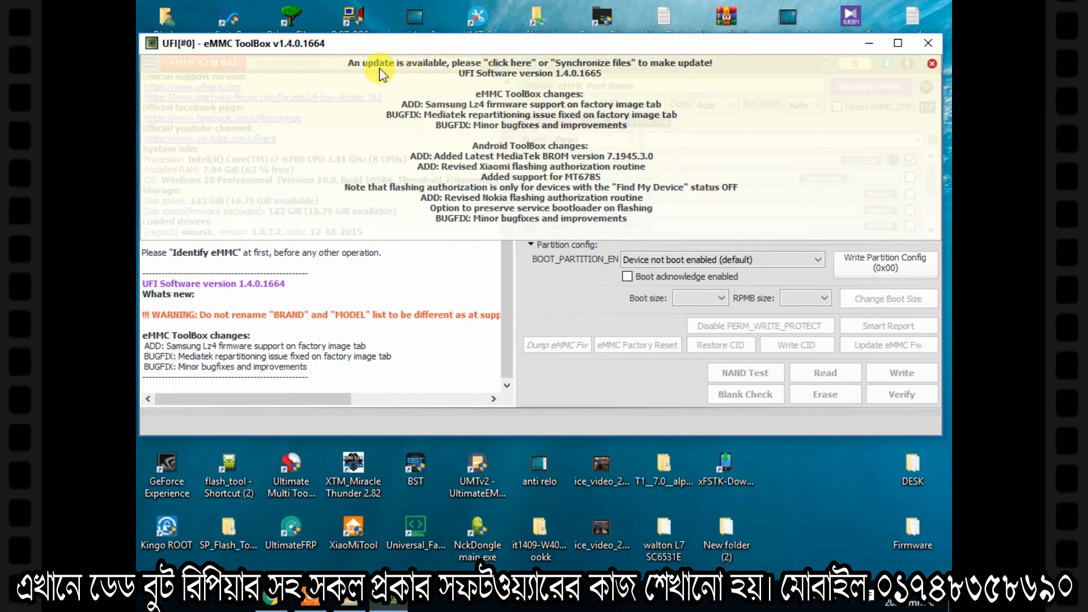
pyautogui.click(510, 64)
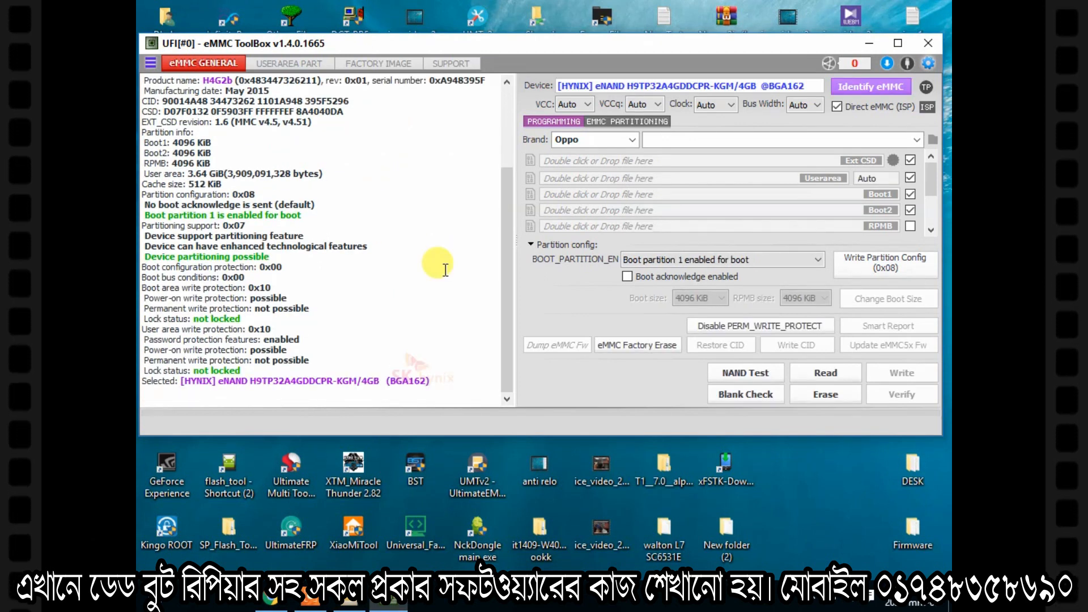
# - Copy the entire eMMC identification log of the HYNIX chip
pyautogui.moveTo(463, 397); pyautogui.dragTo(139, 68)
pyautogui.rightClick(158, 97)
pyautogui.click(237, 120)
# - Create a text document on the desktop named "g532g full info ufi"
pyautogui.rightClick(797, 539)
pyautogui.moveTo(827, 483)
pyautogui.click(767, 464)
pyautogui.write('g532g')
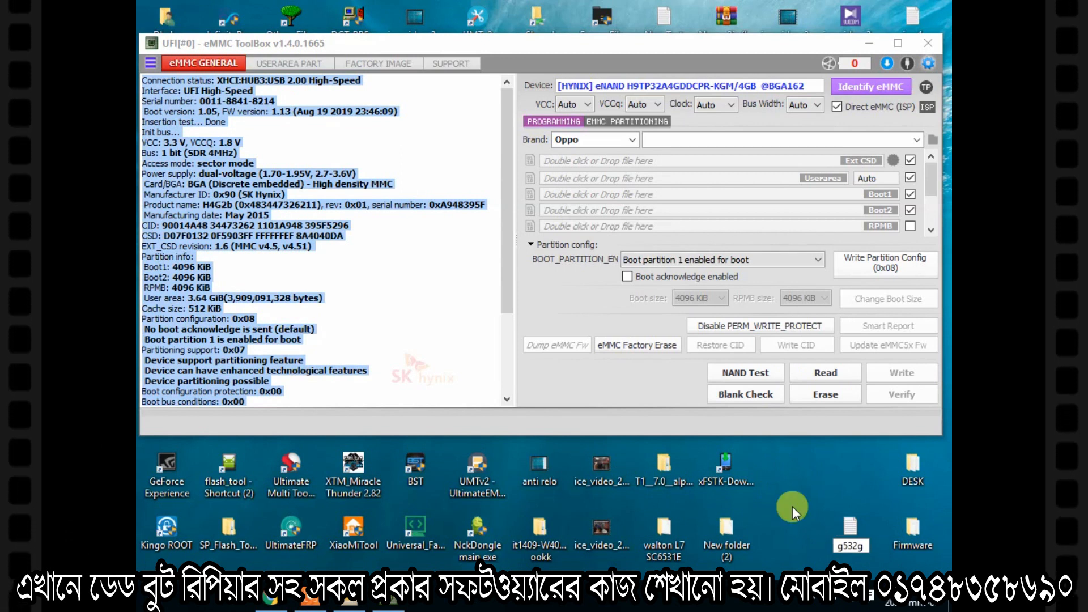
pyautogui.write(' full info ufi')
pyautogui.press('Return')
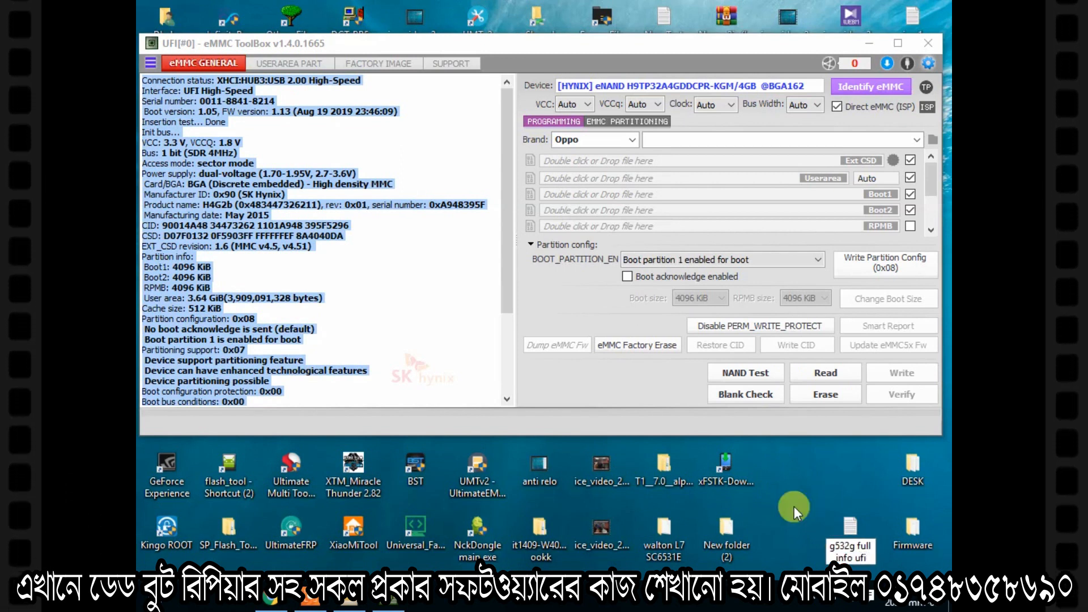
# - Paste the copied eMMC log into the "g532g full info ufi" document and close it
pyautogui.doubleClick(850, 527)
pyautogui.rightClick(389, 294)
pyautogui.click(425, 352)
pyautogui.click(845, 116)
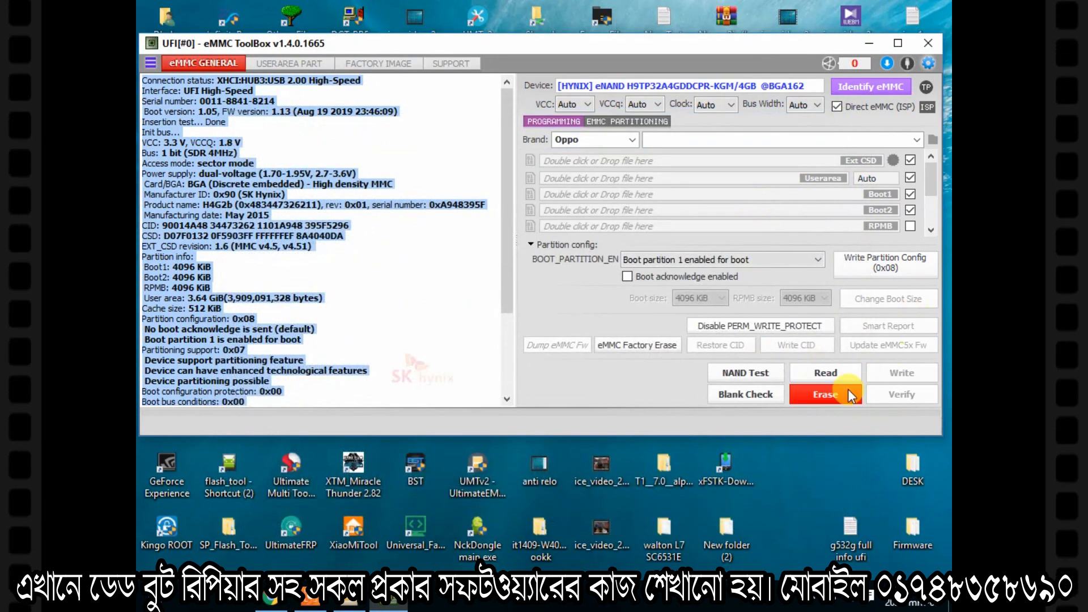
# - Run the NAND Test on the eMMC, accepting the corruption warning, and examine the userarea result in the log
pyautogui.click(730, 374)
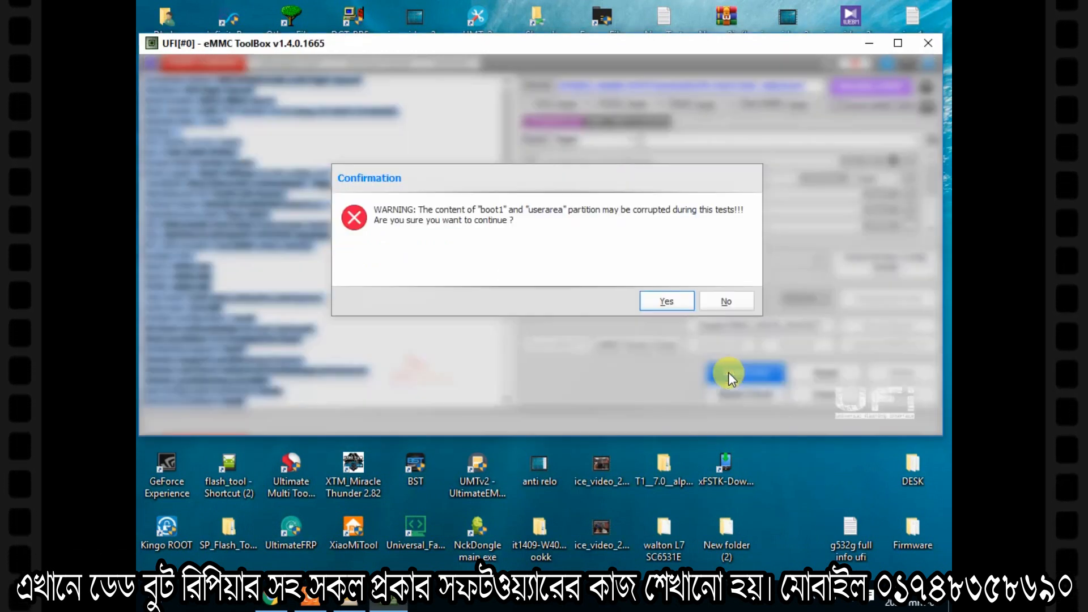
pyautogui.click(663, 301)
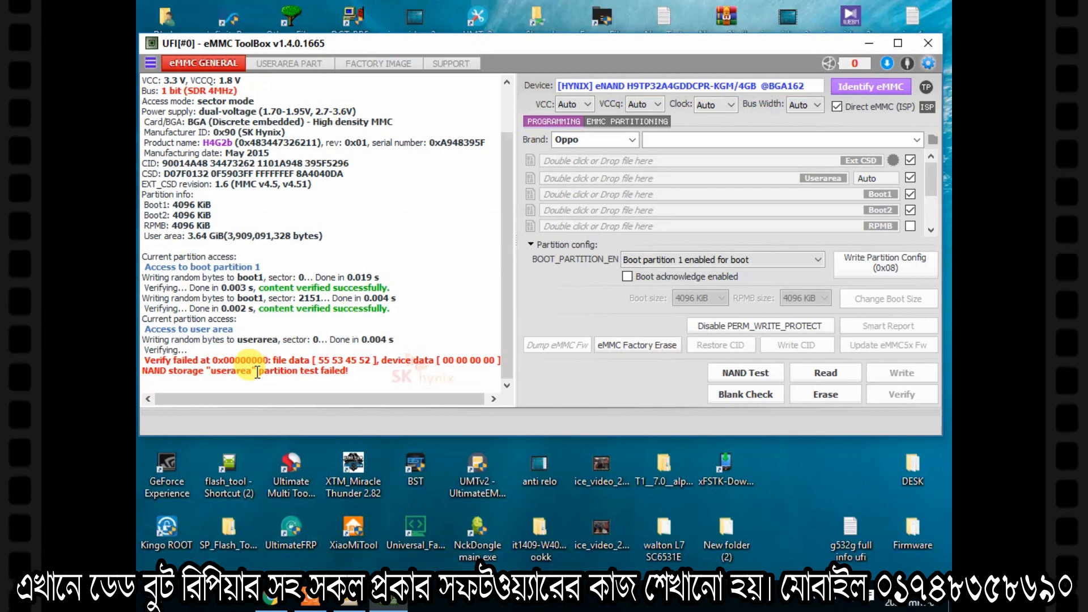
pyautogui.moveTo(211, 372); pyautogui.dragTo(347, 372)
pyautogui.click(353, 374)
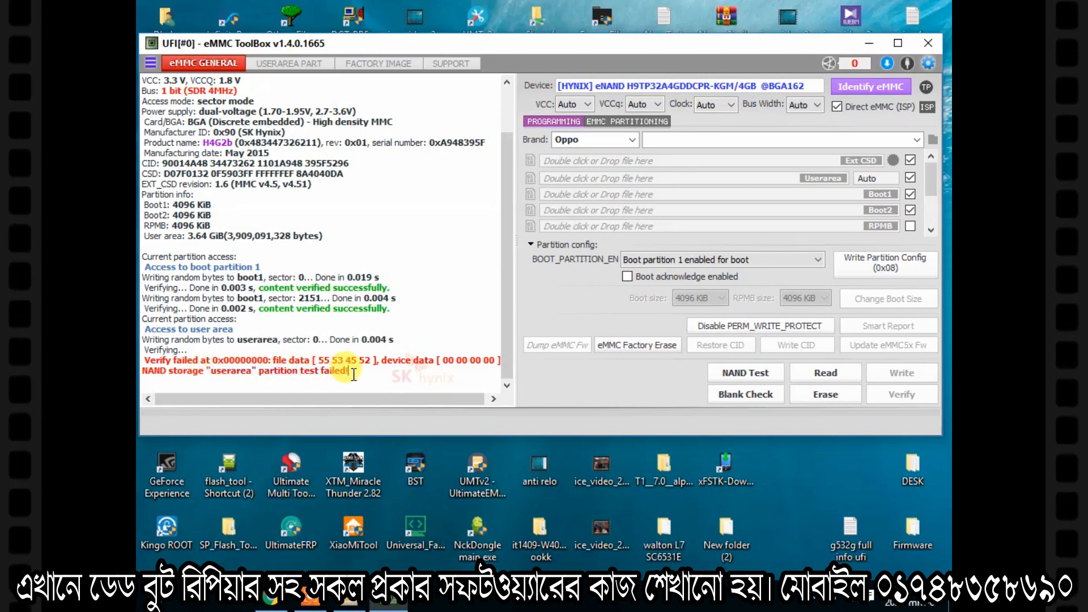
# - Write the eMMC partition settings with USER AREA write reliability enabled and check the log
pyautogui.click(612, 122)
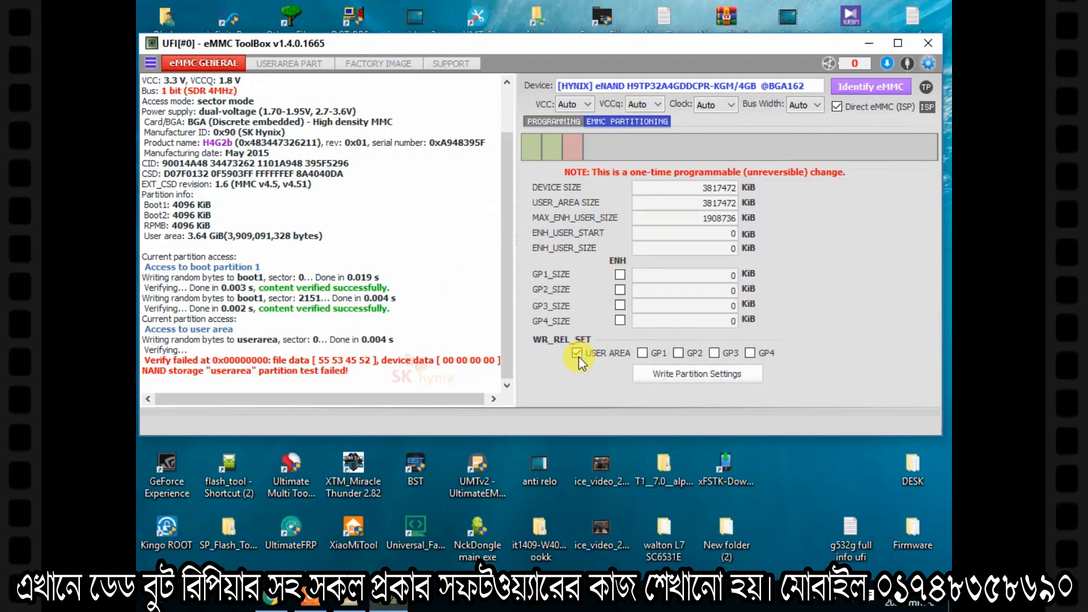
pyautogui.click(660, 373)
pyautogui.click(643, 300)
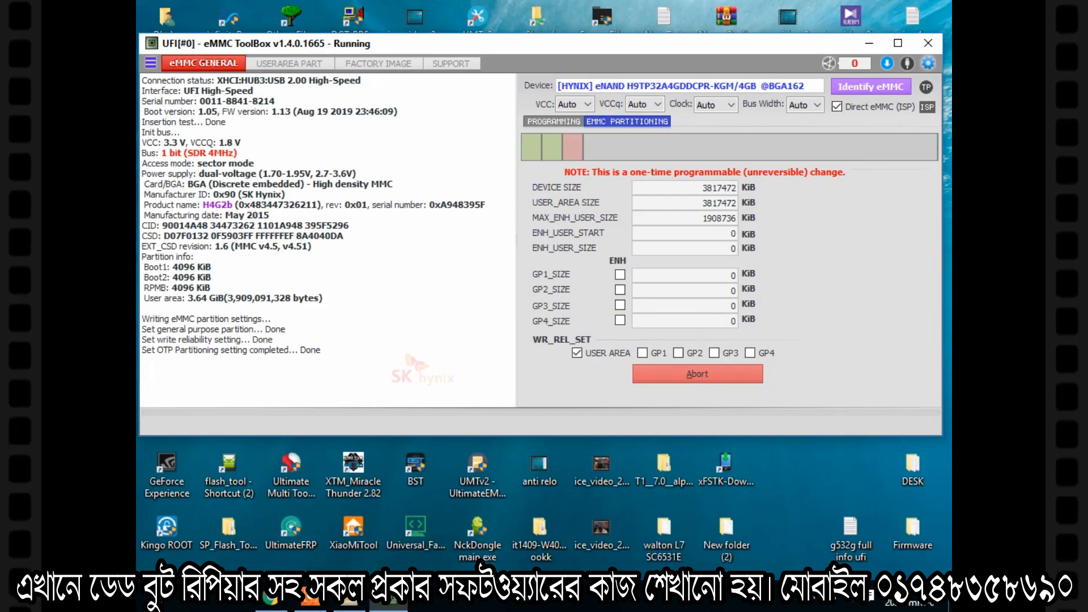
pyautogui.moveTo(325, 351); pyautogui.dragTo(144, 298)
pyautogui.click(362, 346)
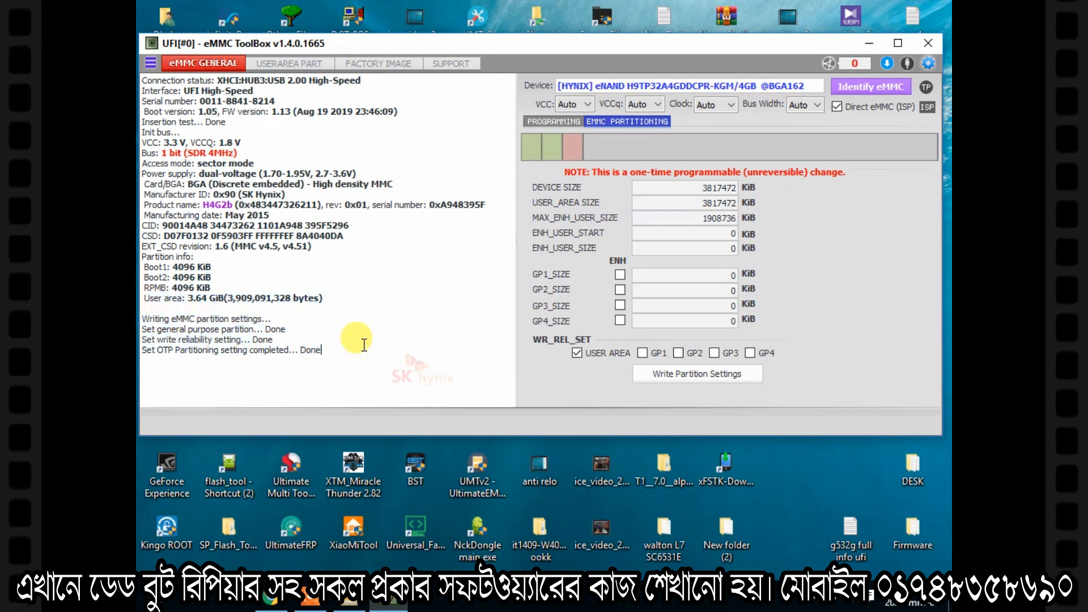
# - Repeat the NAND Test after the partitioning and examine the user area verification lines in the log
pyautogui.click(562, 122)
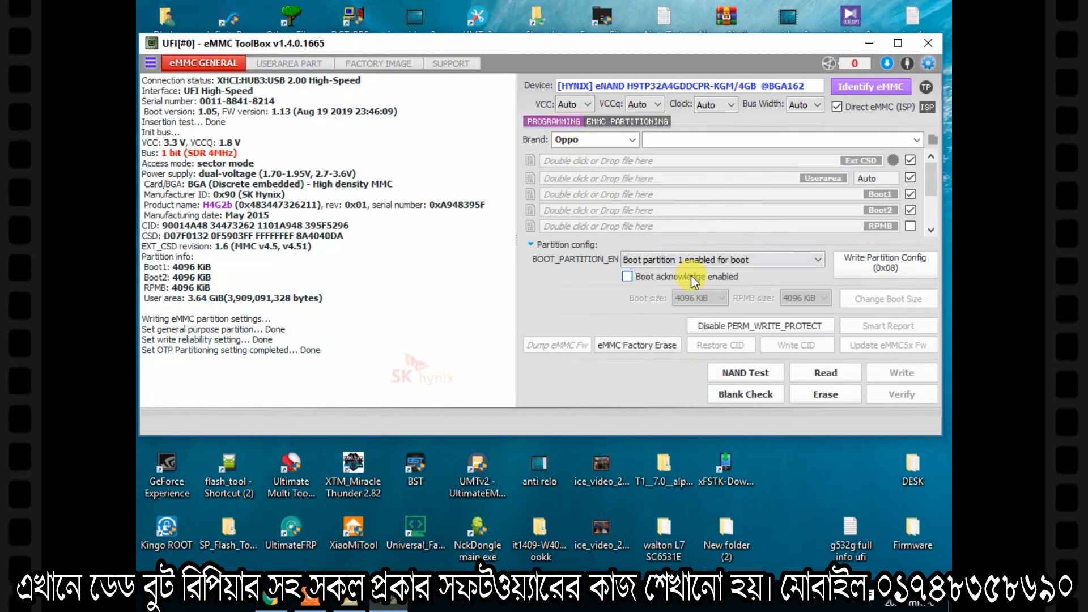
pyautogui.click(723, 380)
pyautogui.click(663, 304)
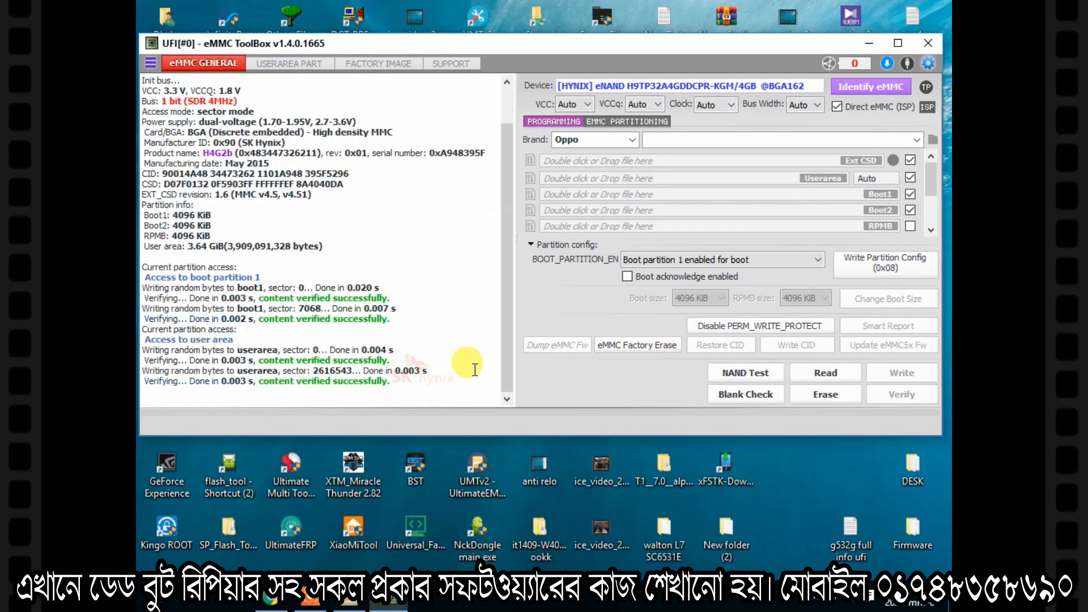
pyautogui.moveTo(391, 381); pyautogui.dragTo(142, 329)
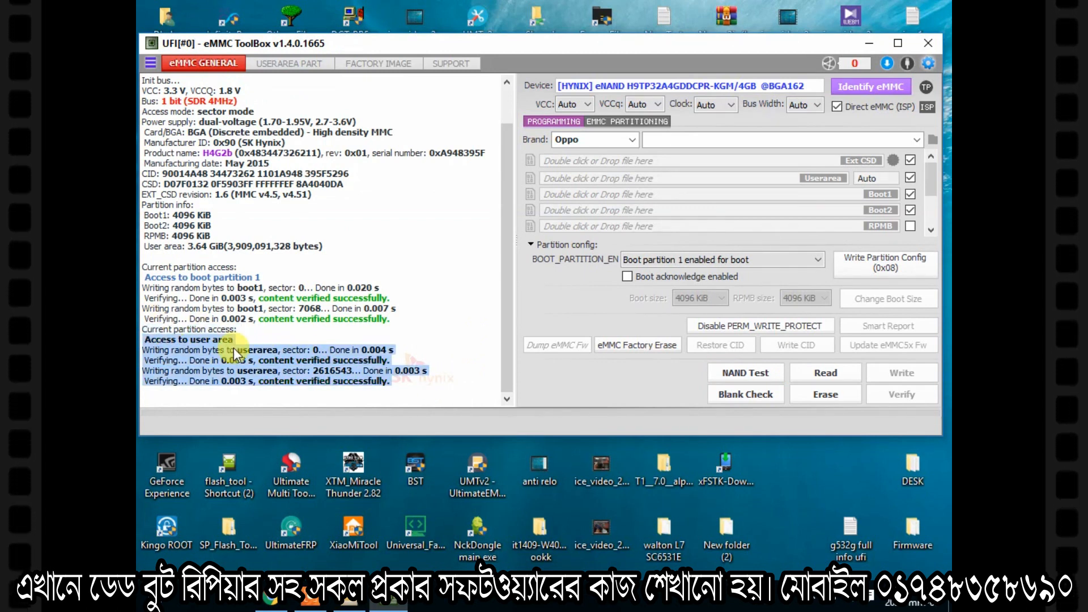
pyautogui.click(291, 338)
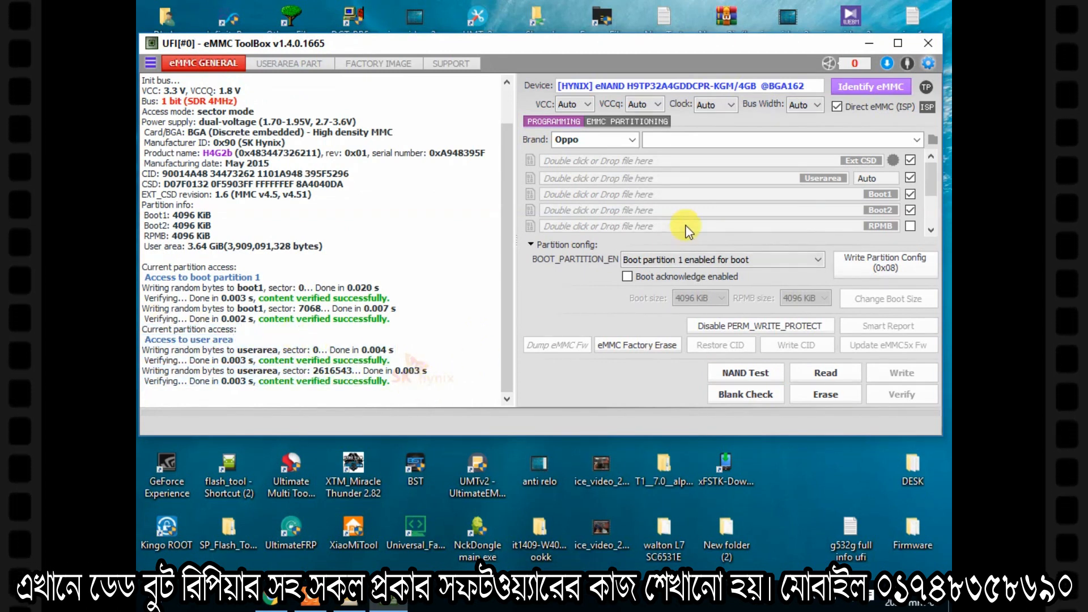
# - Load the Samsung SM-J100H(KTU84P.J100HXXS0API6-4.4.4-KTU84P)[H4G2b] backup and write it to the eMMC
pyautogui.click(847, 164)
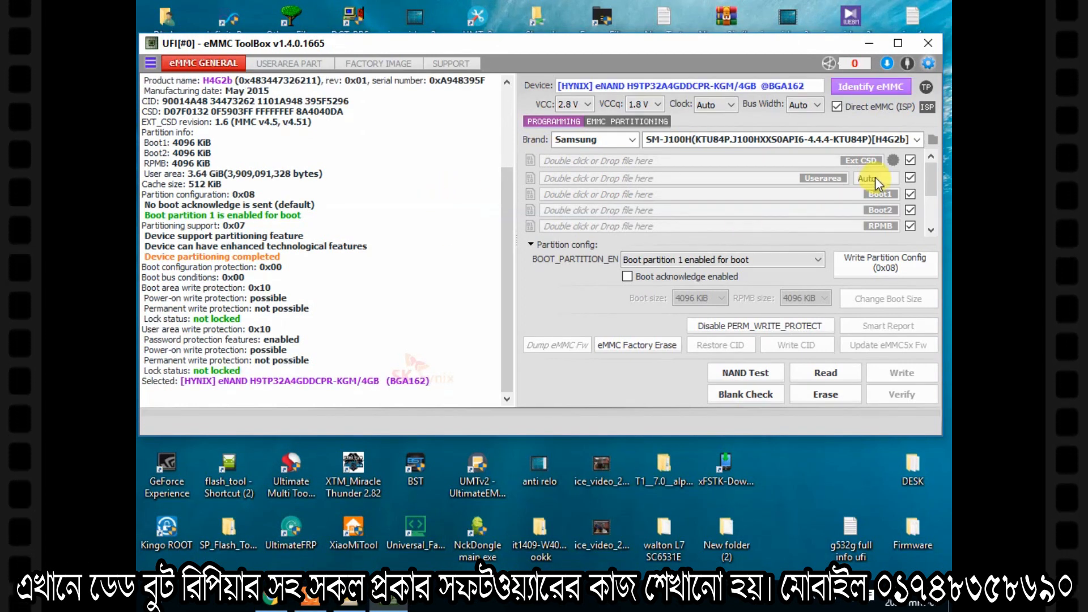
pyautogui.click(918, 139)
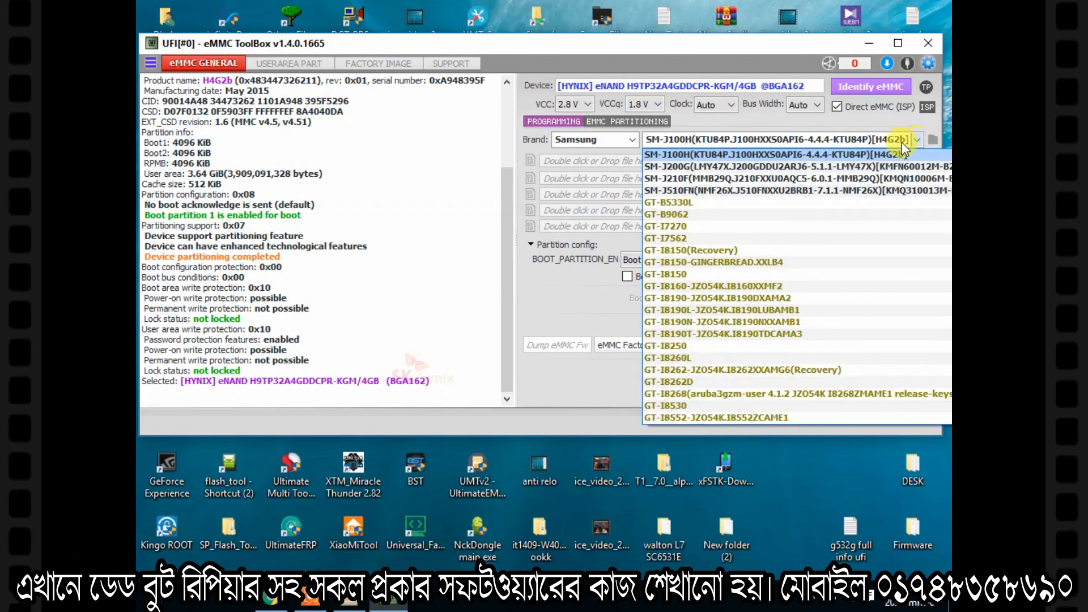
pyautogui.click(852, 155)
pyautogui.click(900, 374)
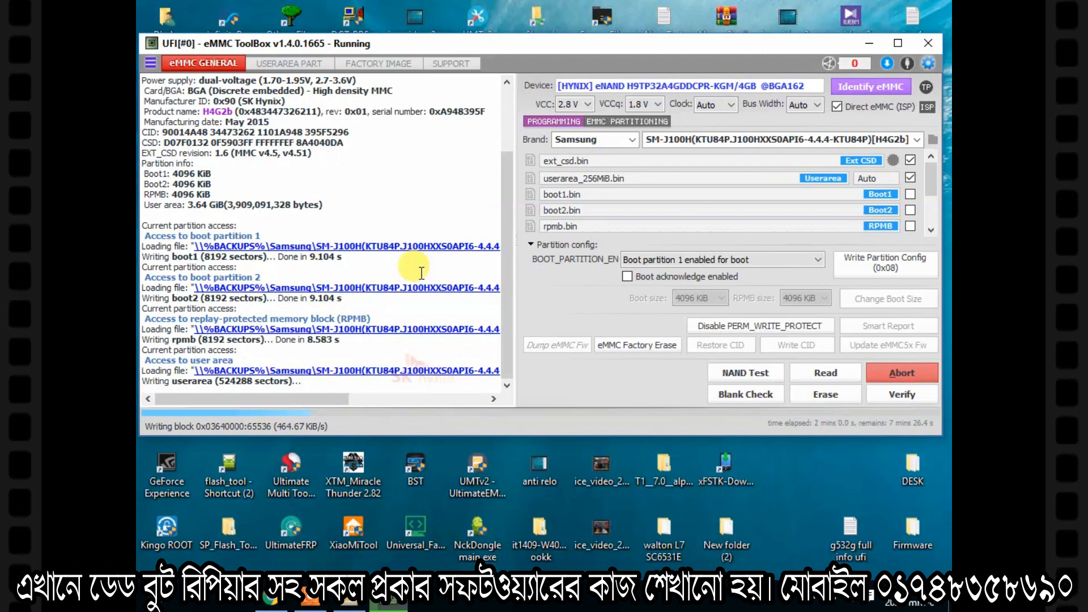
pyautogui.click(310, 601)
pyautogui.click(873, 537)
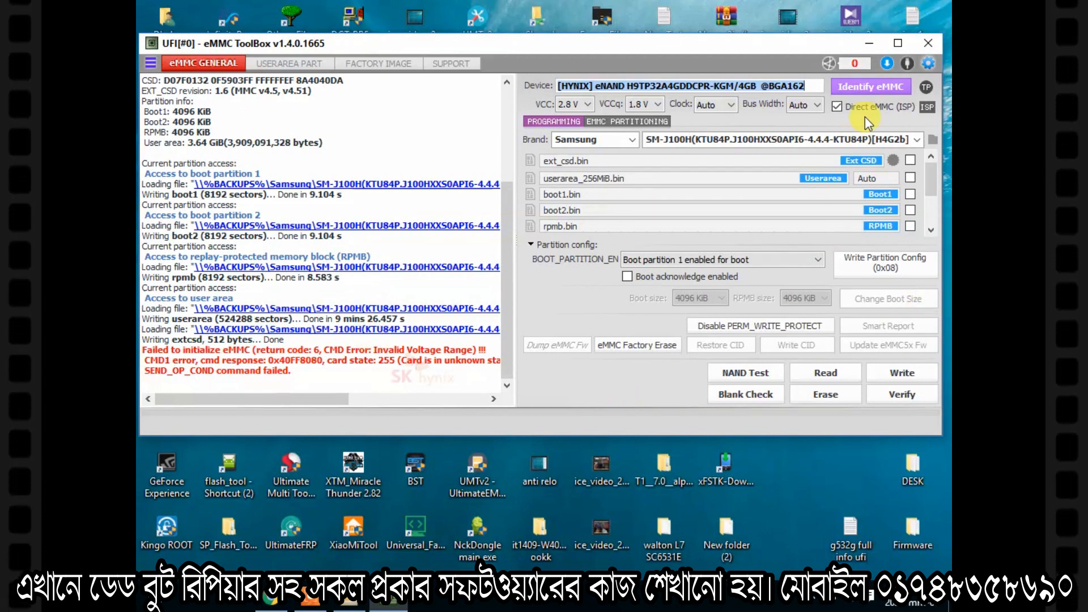
# - Identify the eMMC again and write the SM-J100H [H4G2b] backup's partition images to the user area
pyautogui.click(877, 85)
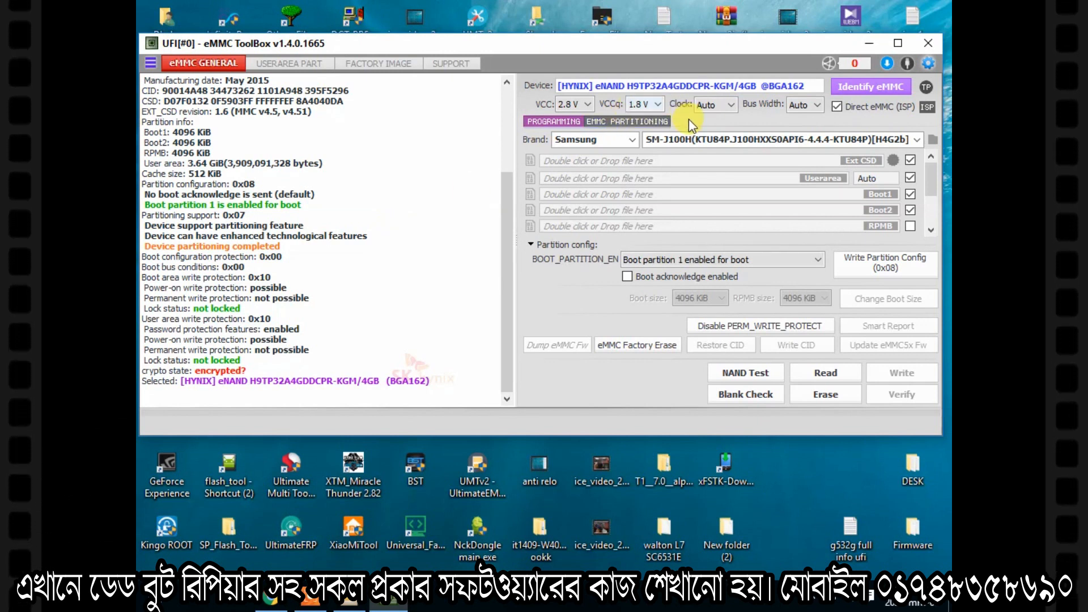
pyautogui.click(300, 64)
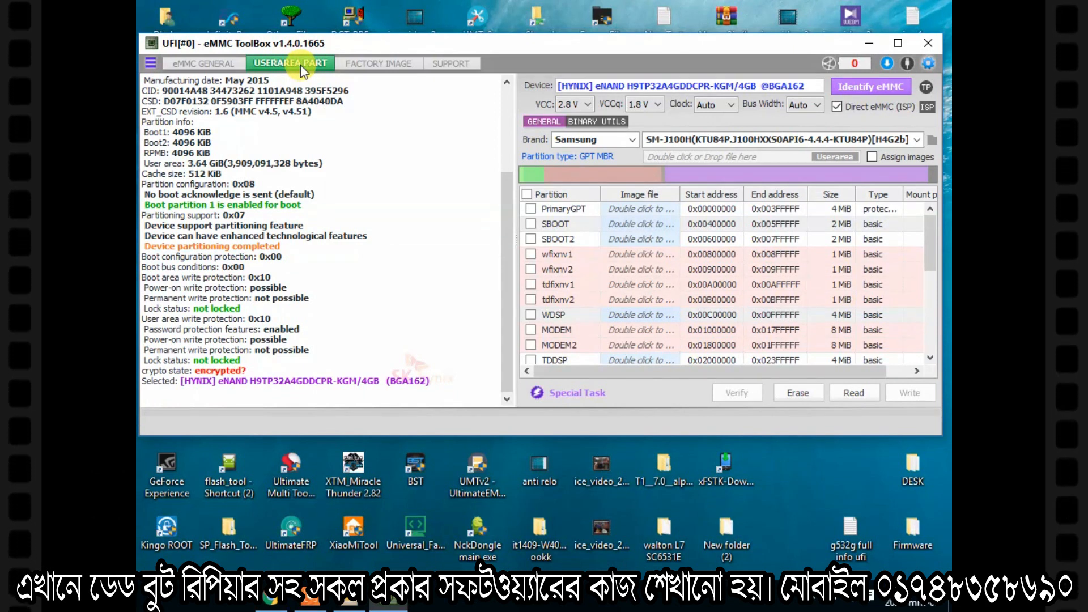
pyautogui.click(917, 139)
pyautogui.click(874, 159)
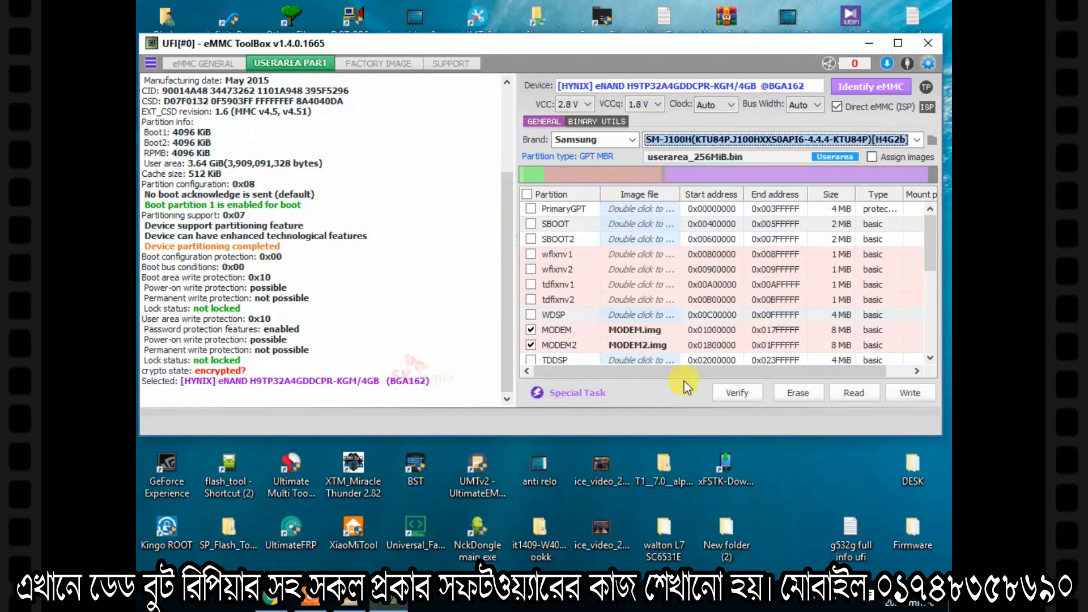
pyautogui.scroll(-5, 800, 327)
pyautogui.click(929, 396)
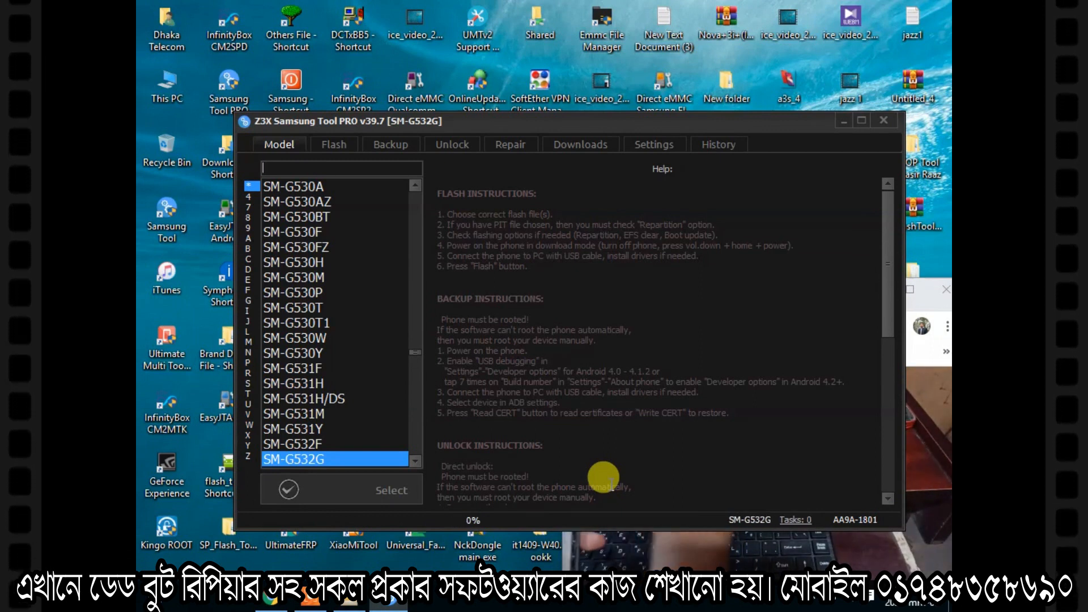
# - In Z3X Samsung Tool PRO, search the phone models for "j100" and select SM-J100H
pyautogui.moveTo(565, 117); pyautogui.dragTo(465, 10)
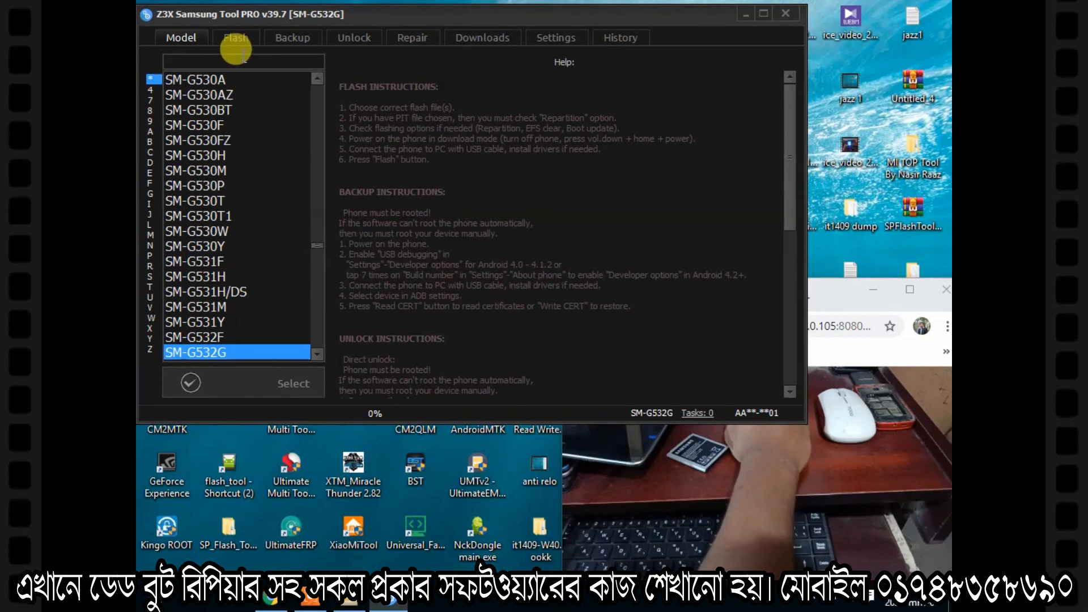
pyautogui.write('j')
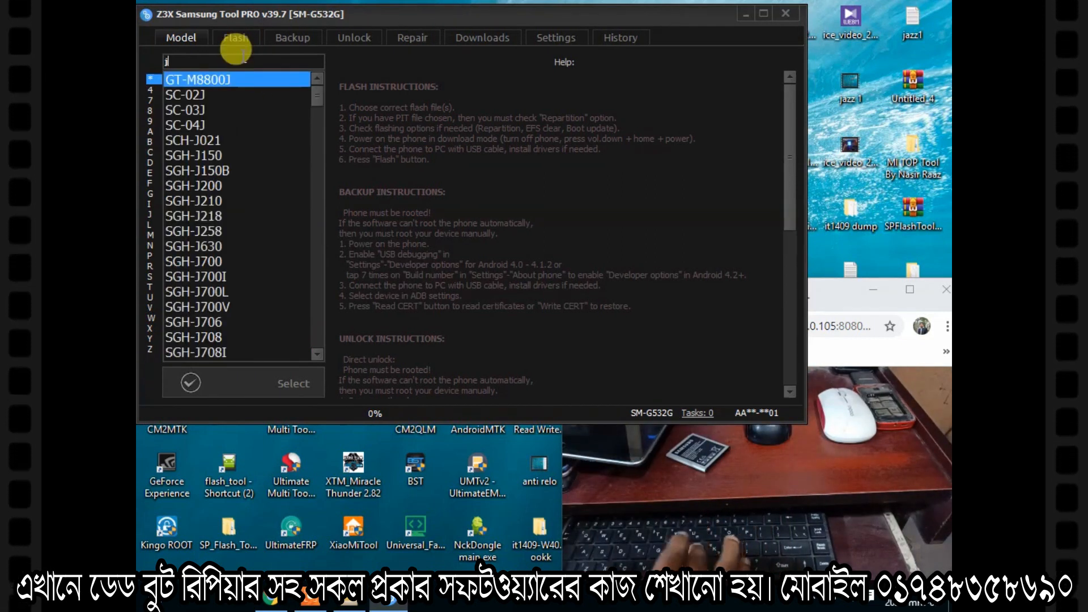
pyautogui.write('100')
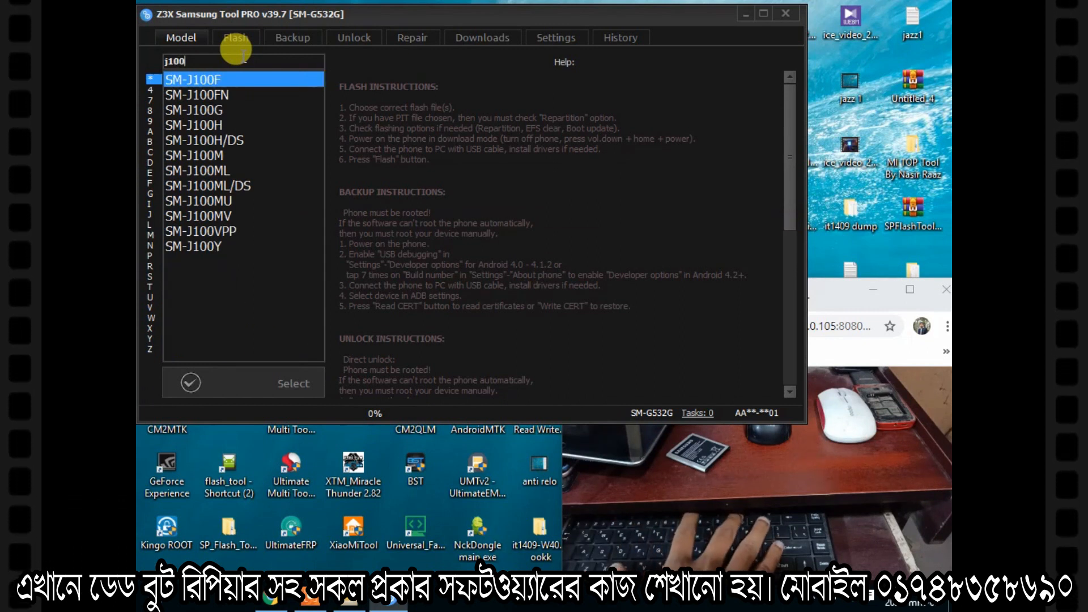
pyautogui.click(217, 126)
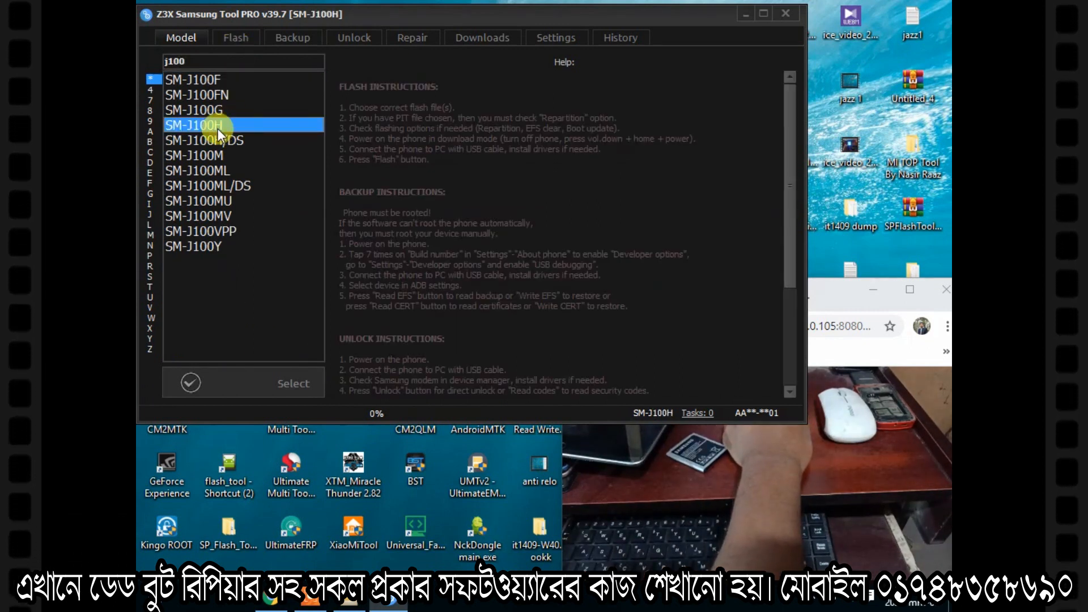
pyautogui.doubleClick(218, 127)
# - Load the PDA file from the J100H-XU0AOB4_OXE0AOB4_v4.4.4_Repair_Firmware folder under Samsung\EMMC File\J100H
pyautogui.click(177, 161)
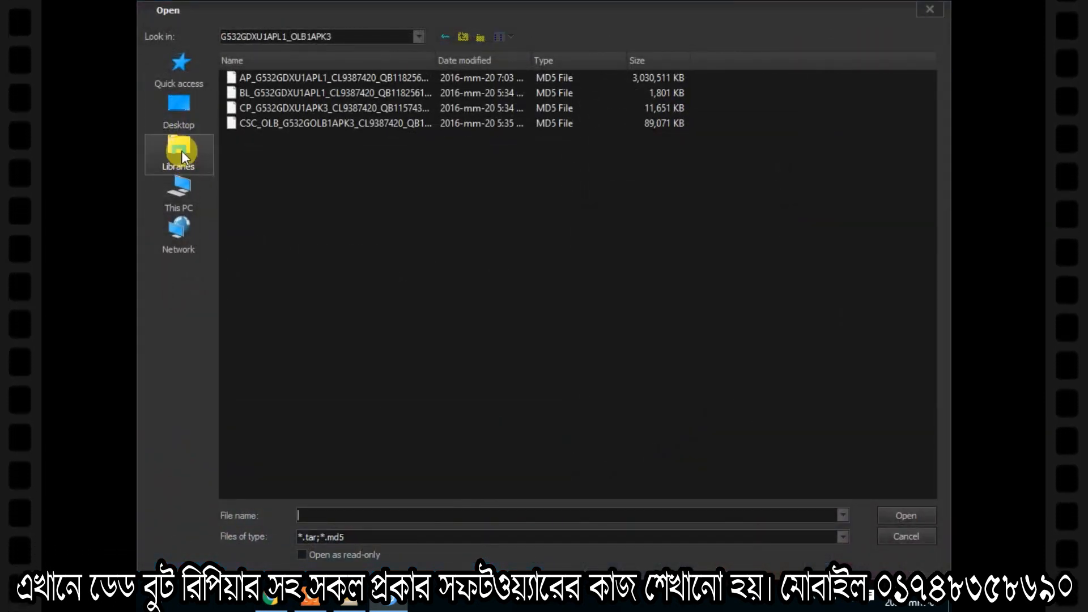
pyautogui.click(181, 121)
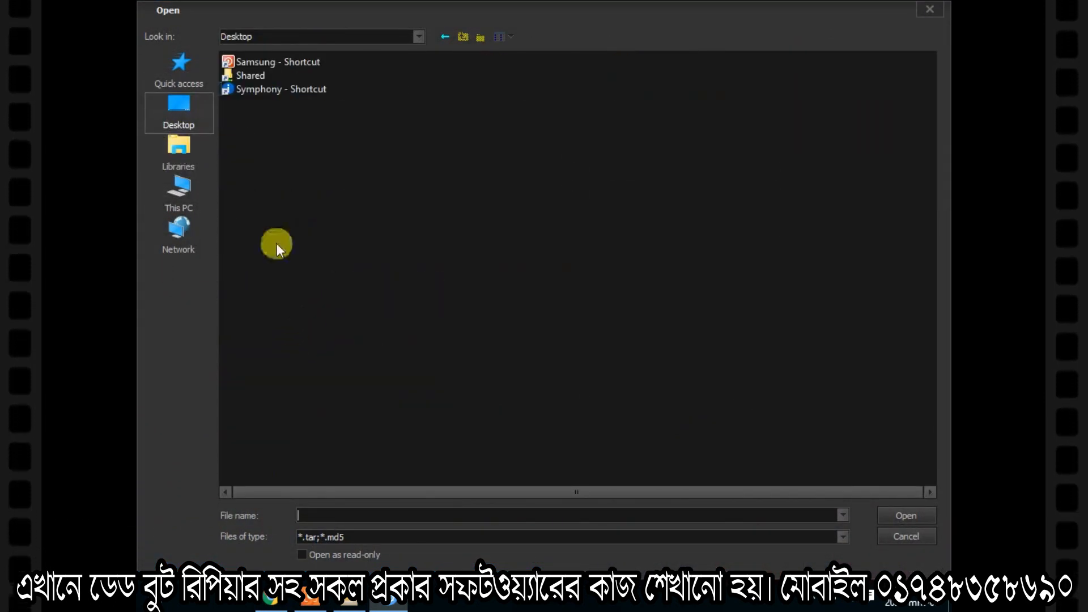
pyautogui.doubleClick(261, 63)
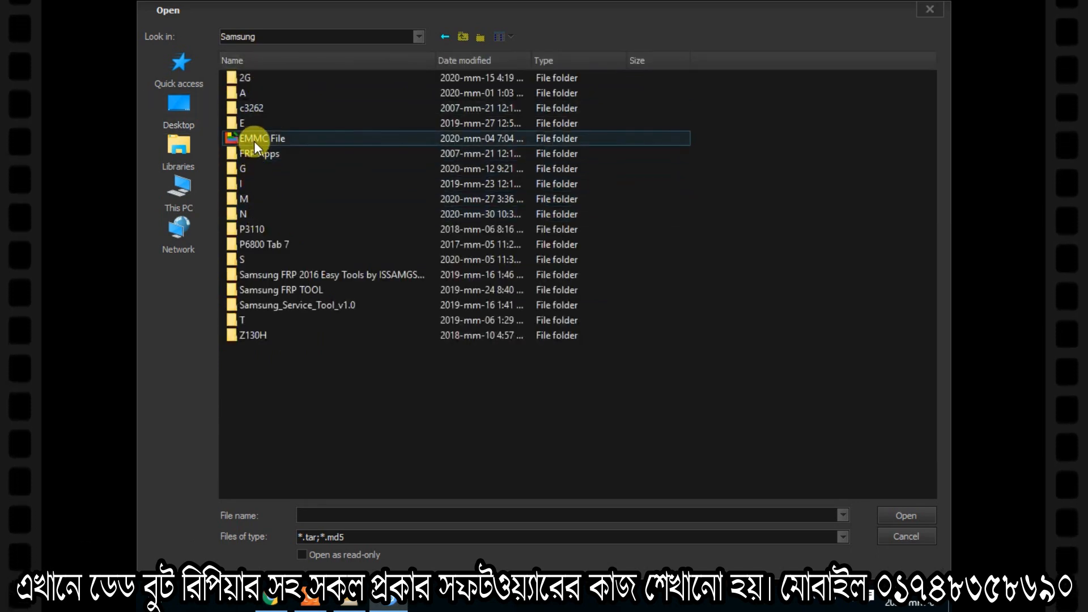
pyautogui.doubleClick(254, 141)
pyautogui.doubleClick(260, 140)
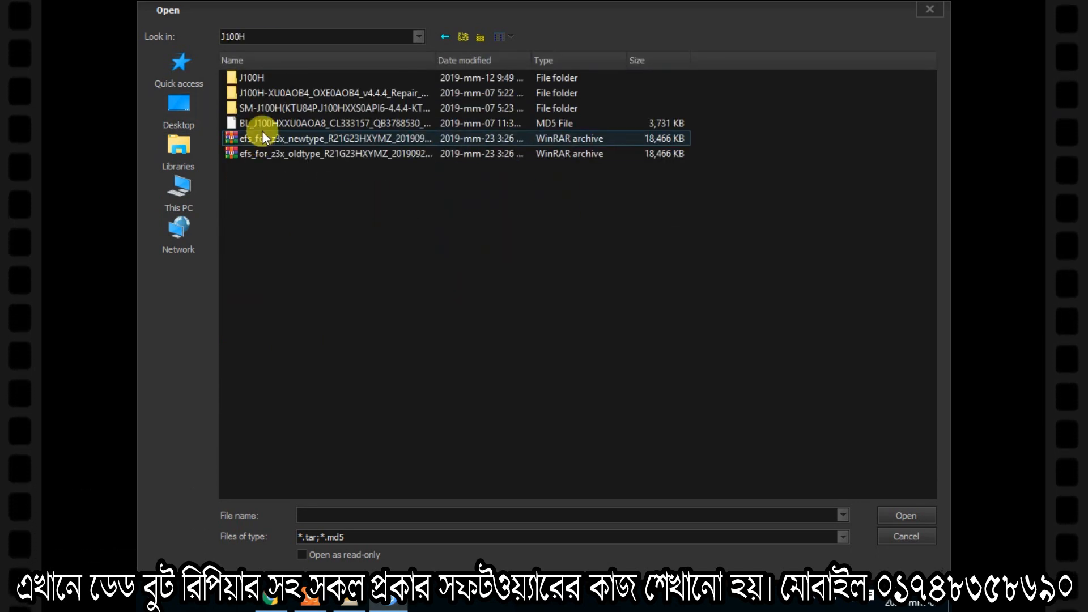
pyautogui.doubleClick(284, 97)
pyautogui.doubleClick(294, 80)
pyautogui.doubleClick(287, 82)
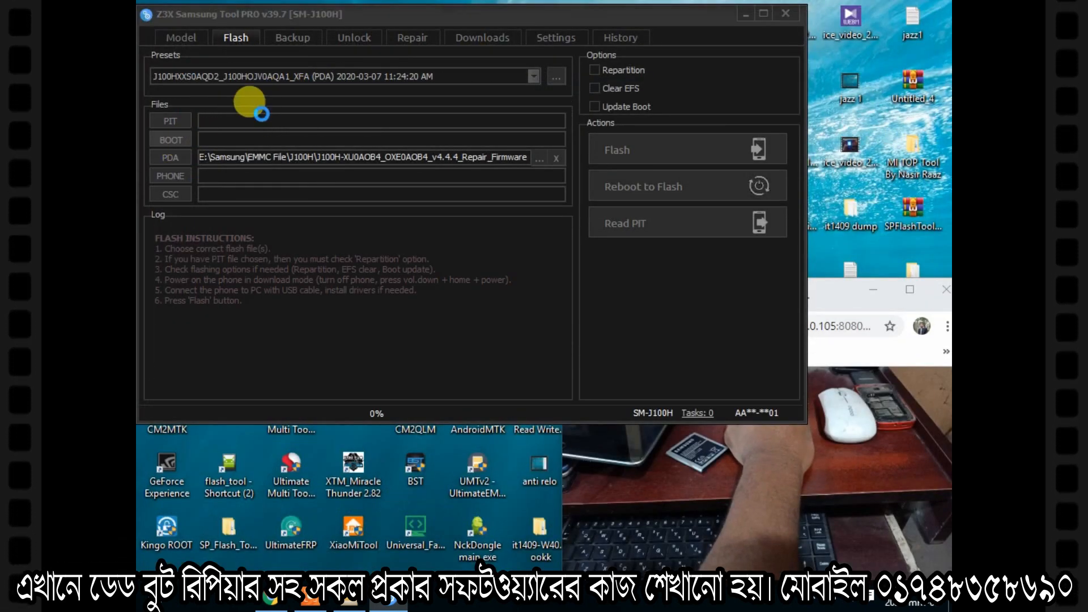
# - Load the BOOT and PHONE files from the same J100H repair firmware folder
pyautogui.click(170, 139)
pyautogui.doubleClick(270, 90)
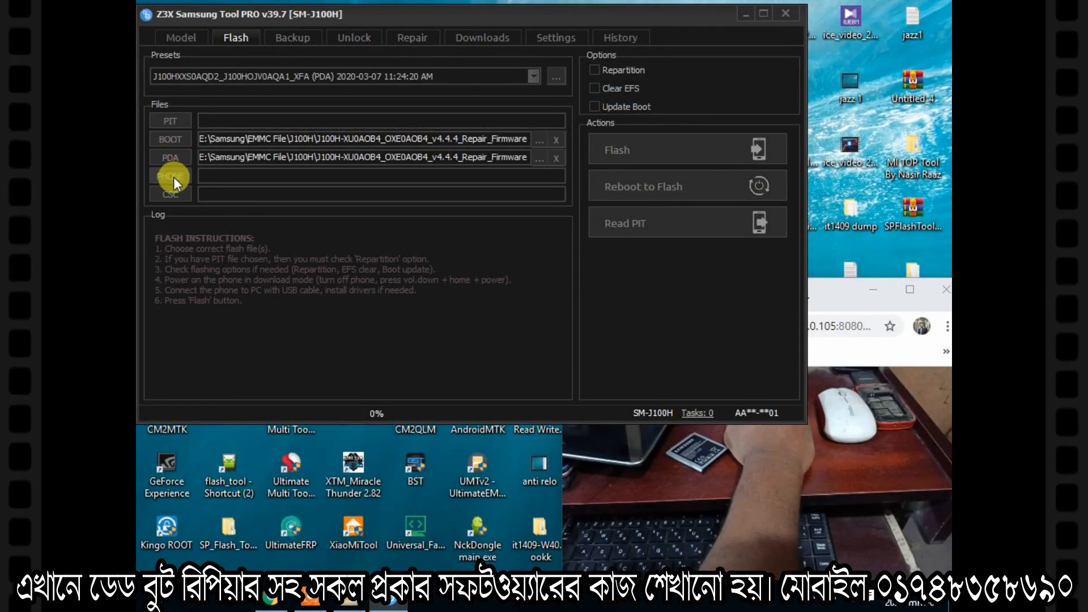
pyautogui.click(173, 177)
pyautogui.doubleClick(264, 105)
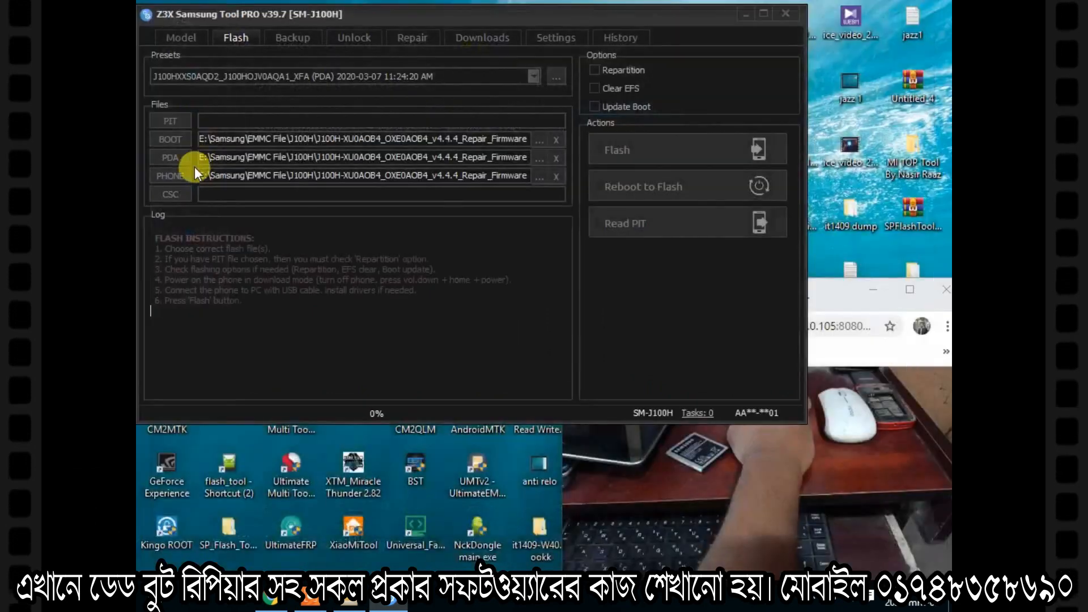
# - Load the CSC file from the J100H repair firmware folder
pyautogui.click(175, 194)
pyautogui.click(306, 121)
pyautogui.doubleClick(306, 122)
pyautogui.click(543, 369)
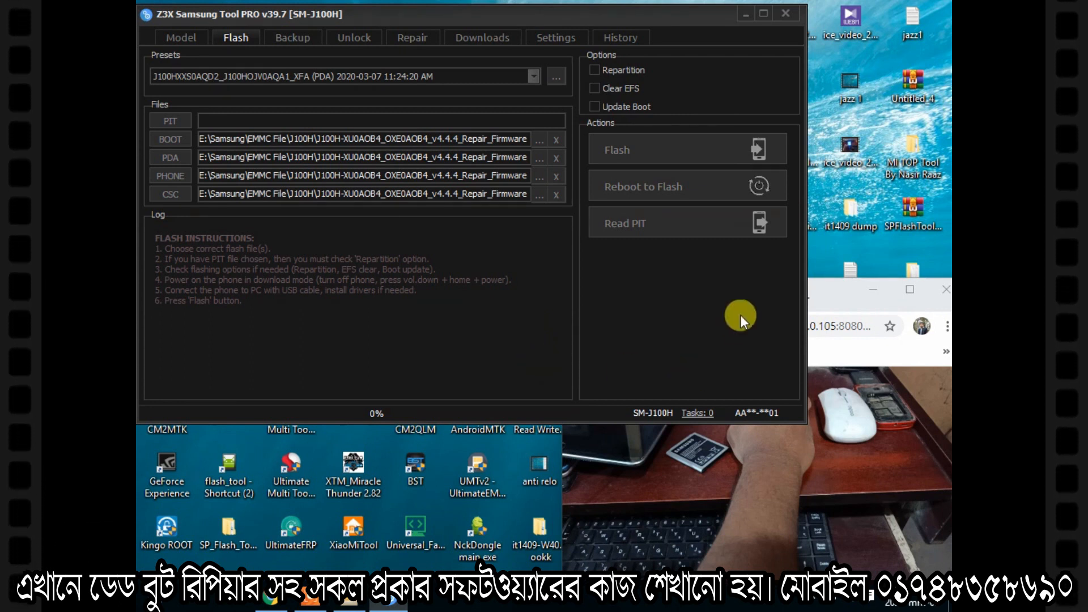
# - Switch to the Chrome window, reload the webcam page at 192.168.0.105:8080 and maximize it to view the phone
pyautogui.click(843, 298)
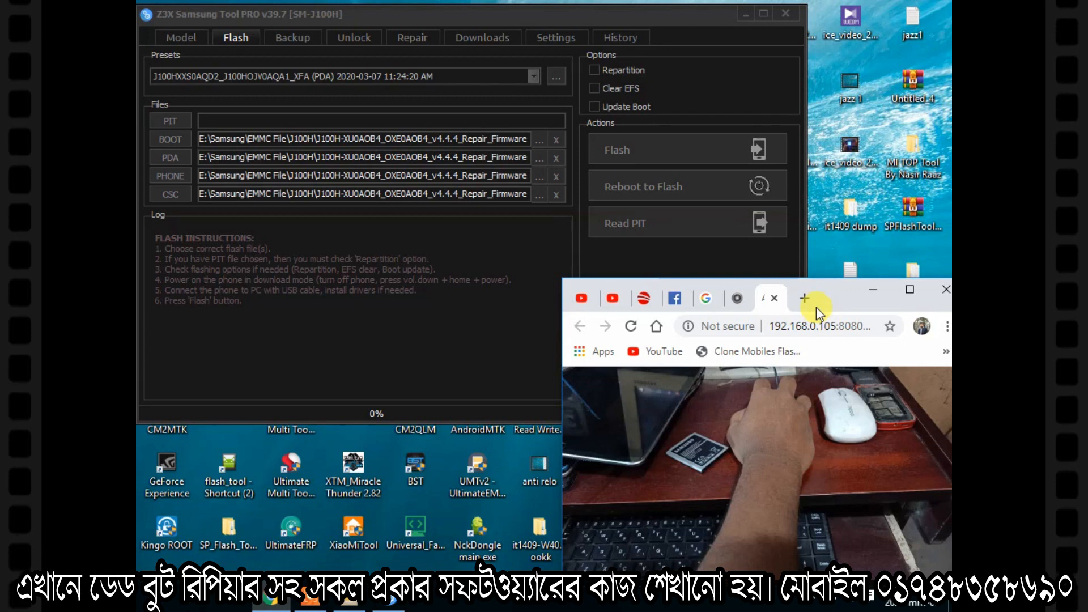
pyautogui.click(633, 327)
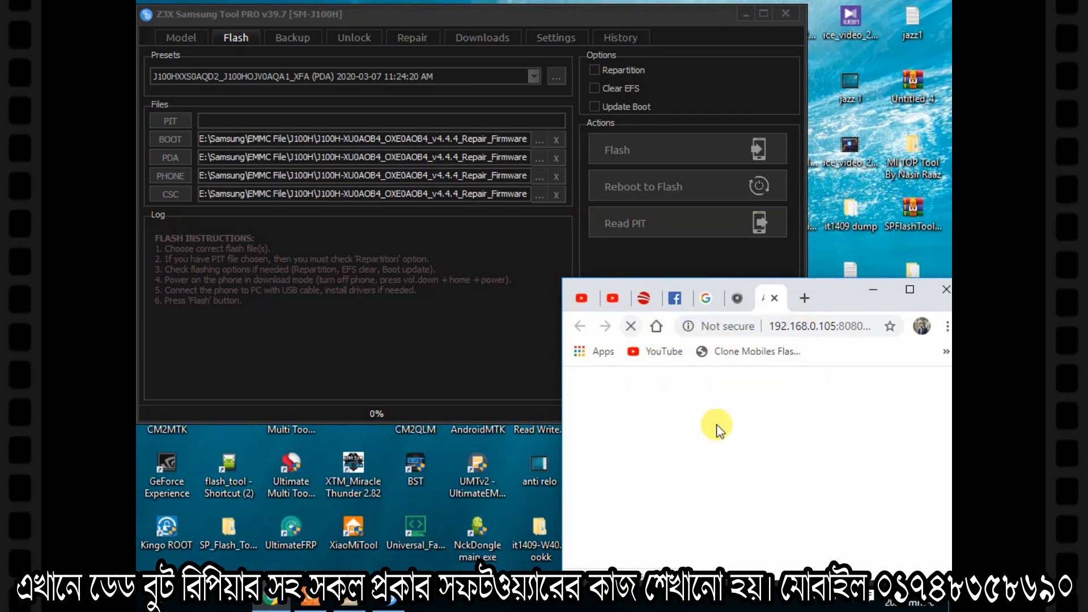
pyautogui.click(901, 295)
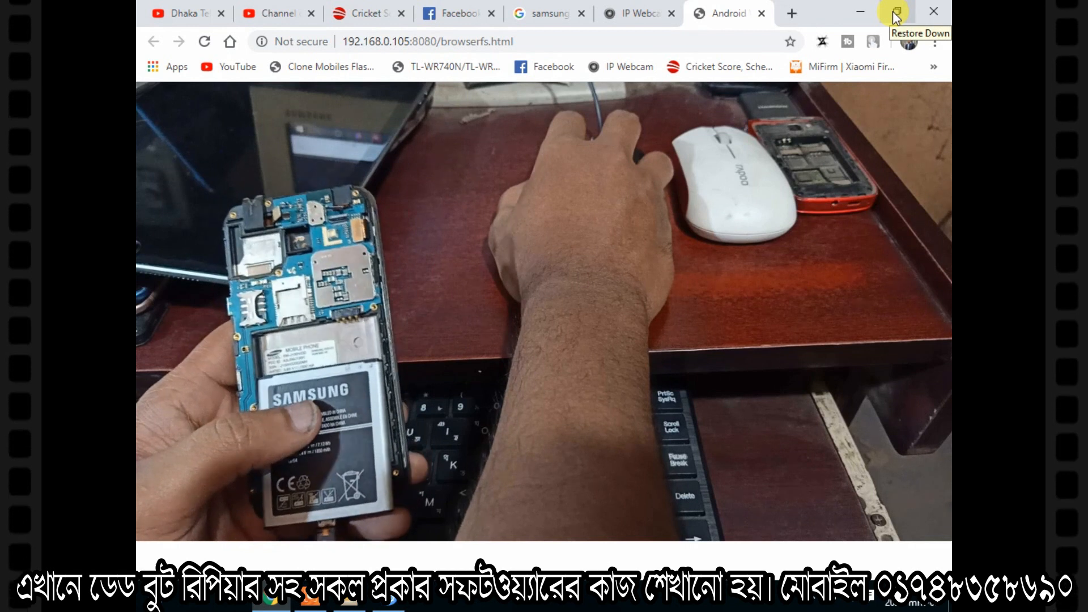
# - Restore the browser window's size, switch back to Z3X Samsung Tool PRO and flash the loaded J100H repair firmware to the phone
pyautogui.click(895, 12)
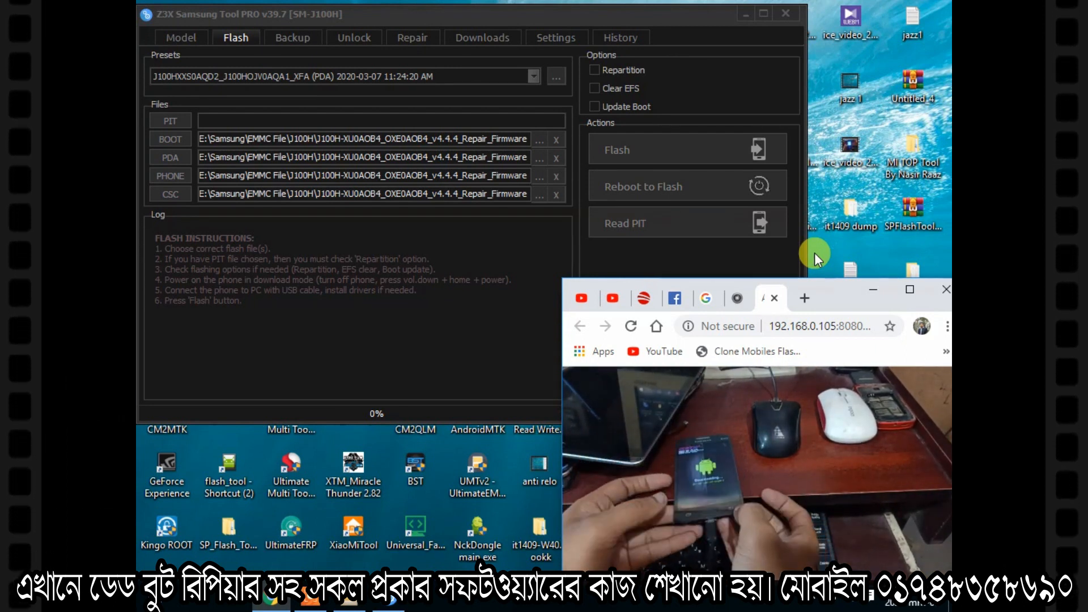
pyautogui.click(693, 145)
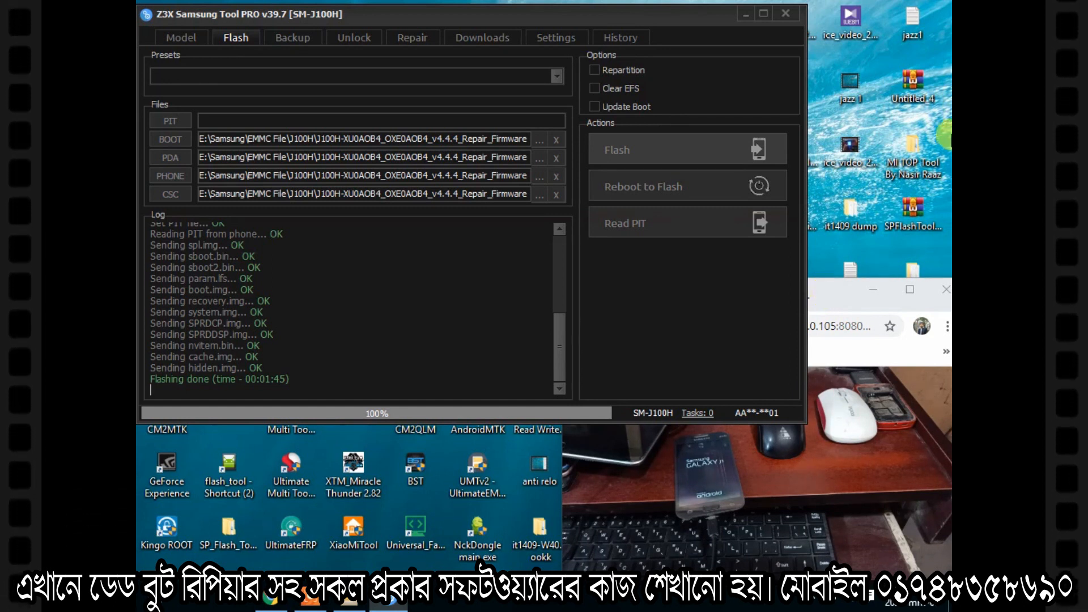
# - Switch to Chrome's webcam page, enlarge its window and maximize it to examine the phone's startup after flashing
pyautogui.click(819, 296)
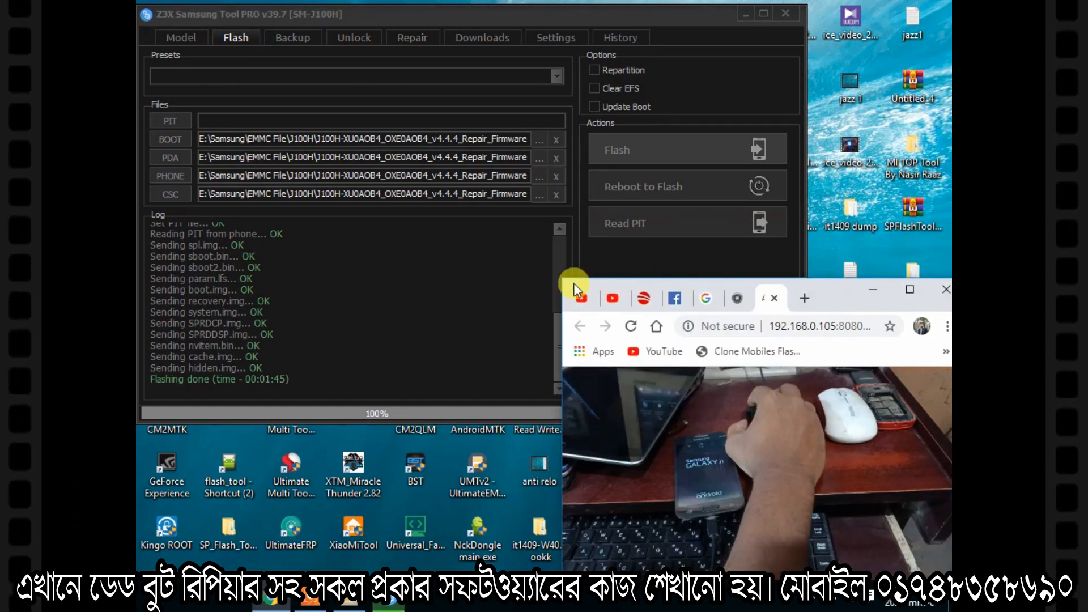
pyautogui.moveTo(564, 280); pyautogui.dragTo(342, 180)
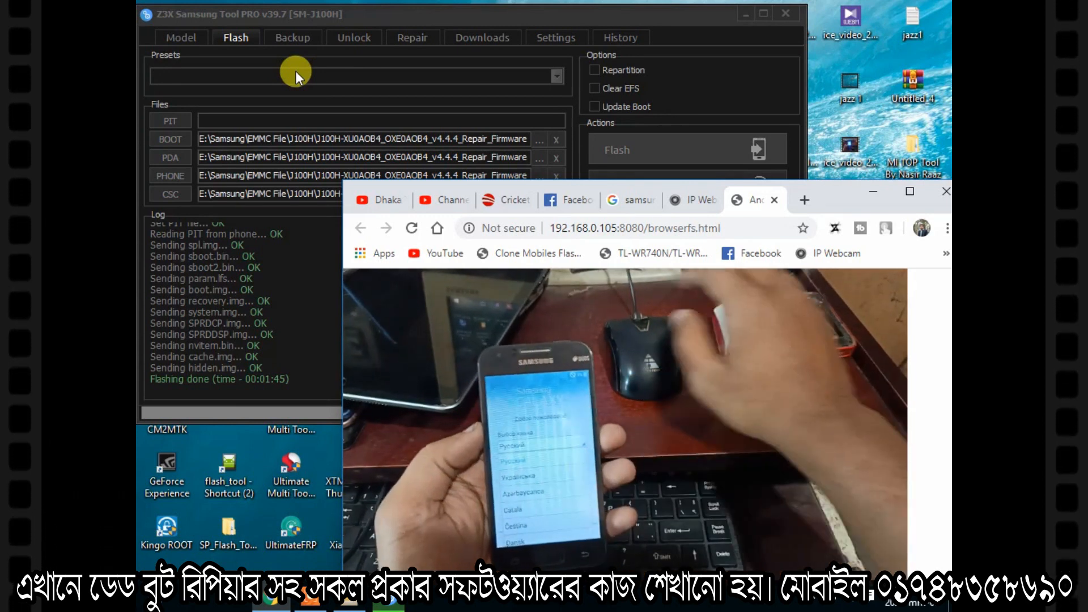
pyautogui.click(901, 192)
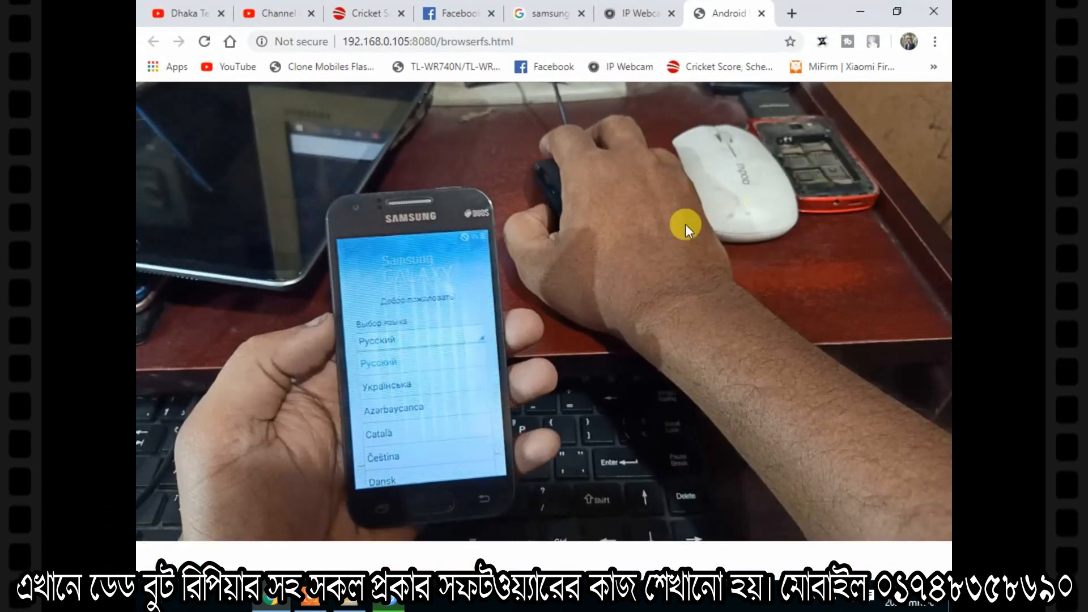